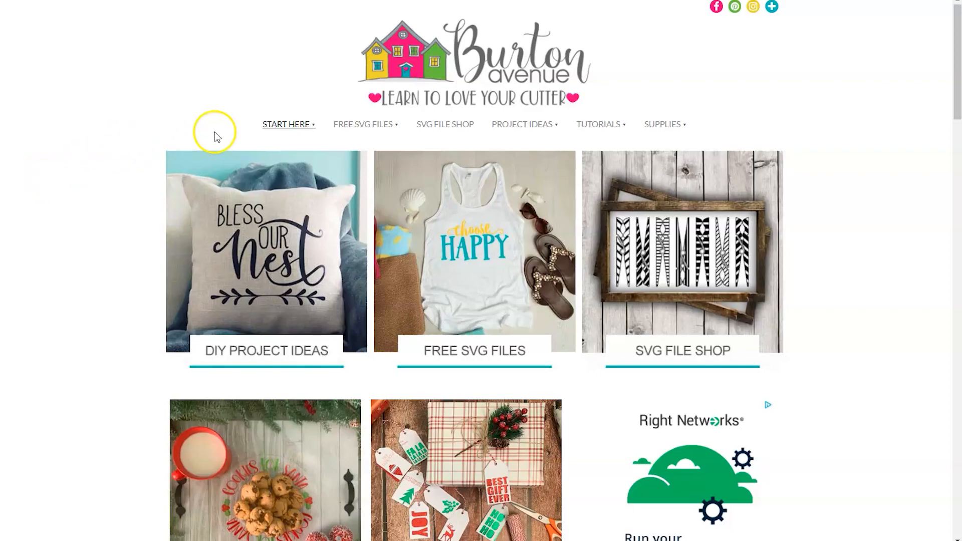
Open Burton Avenue's Free SVG Library and download the Cookies for Santa BA1418 cut file.
mouse_move(351, 129)
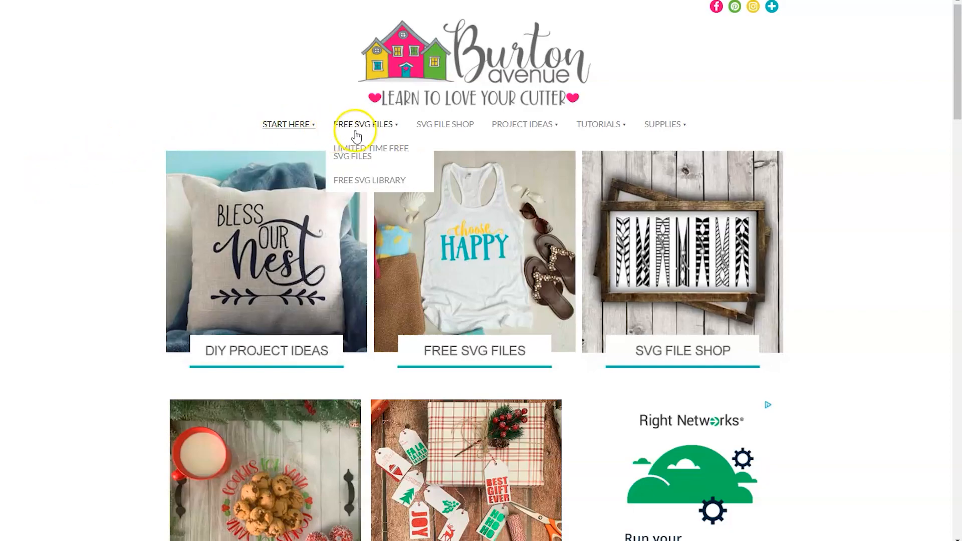
left_click(362, 188)
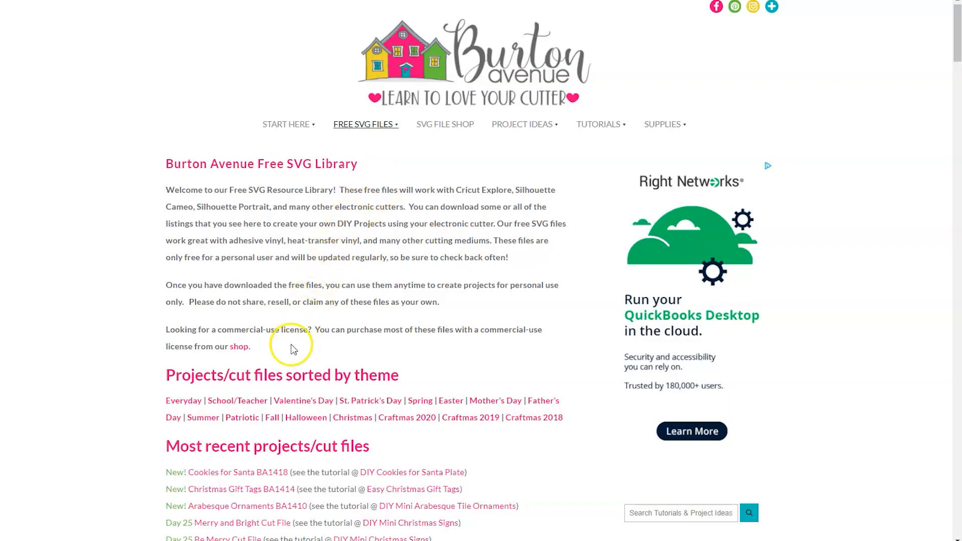
left_click(250, 476)
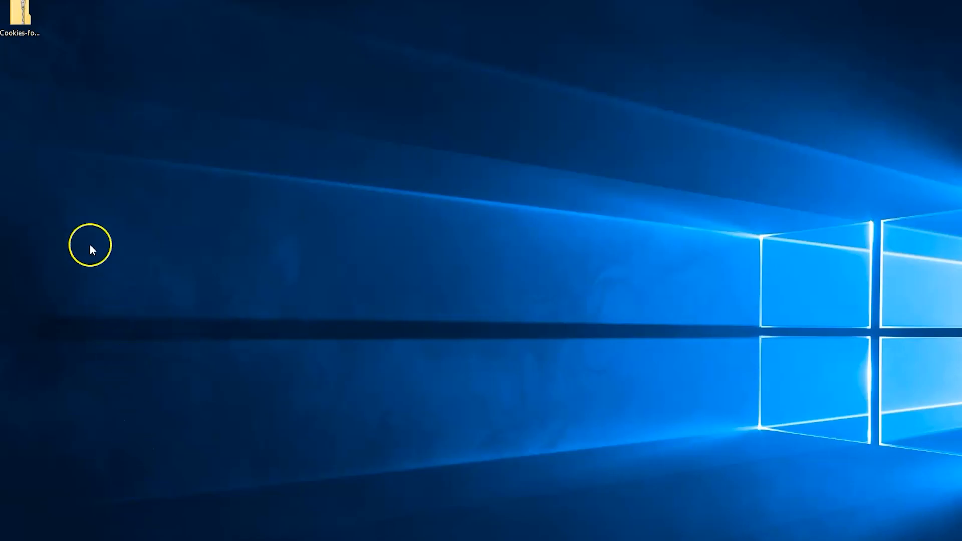
Open the downloaded Cookies for Santa zip on the desktop and extract all its files to the Cookies-for-Santa-BA1418PU desktop folder.
double_click(21, 31)
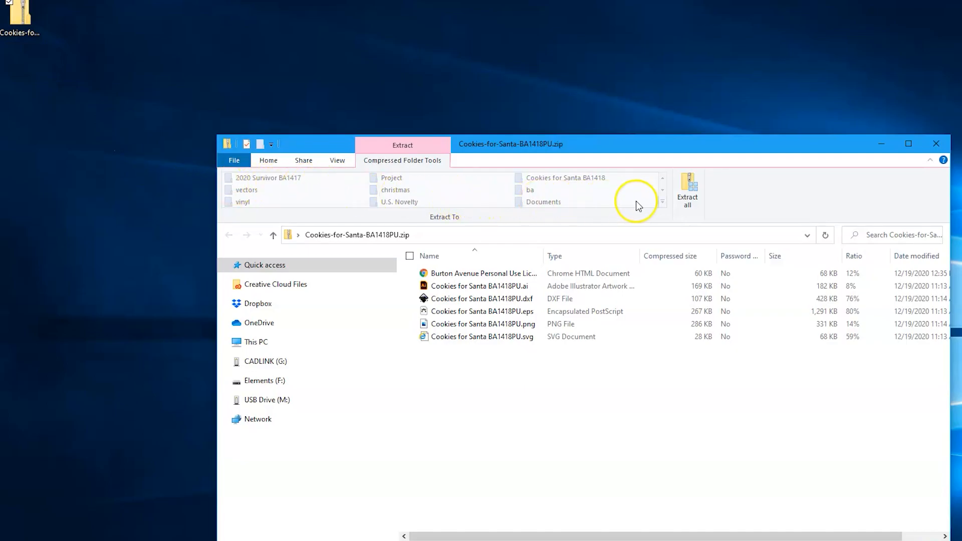
left_click(688, 201)
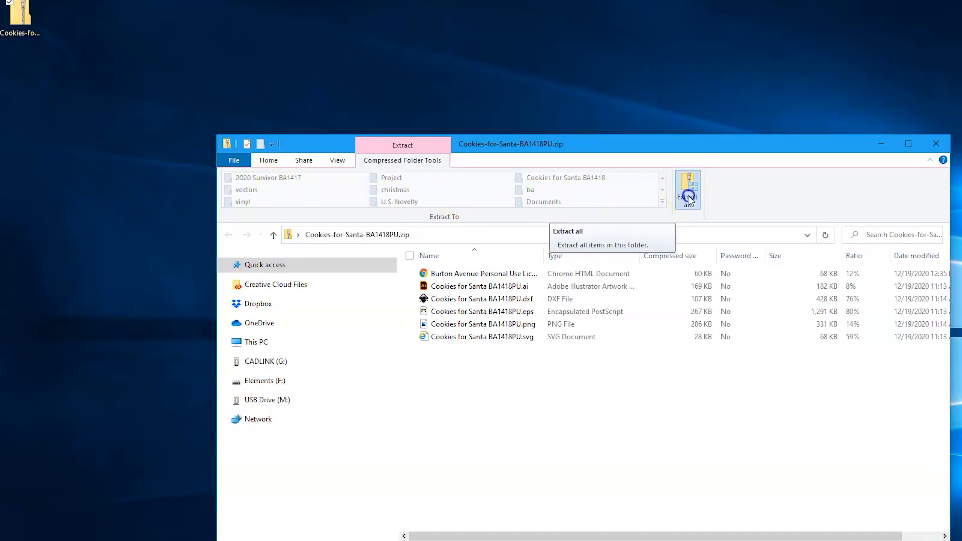
left_click(645, 260)
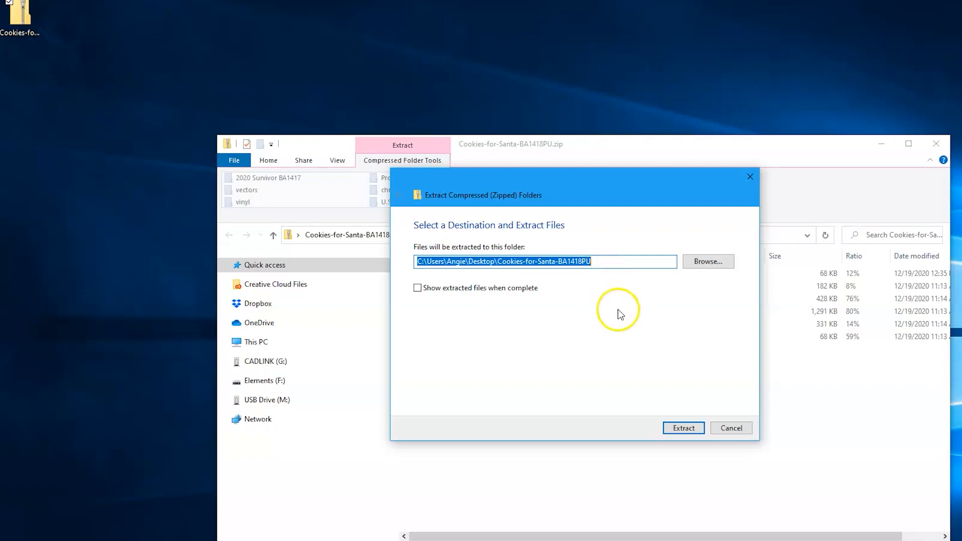
left_click(684, 429)
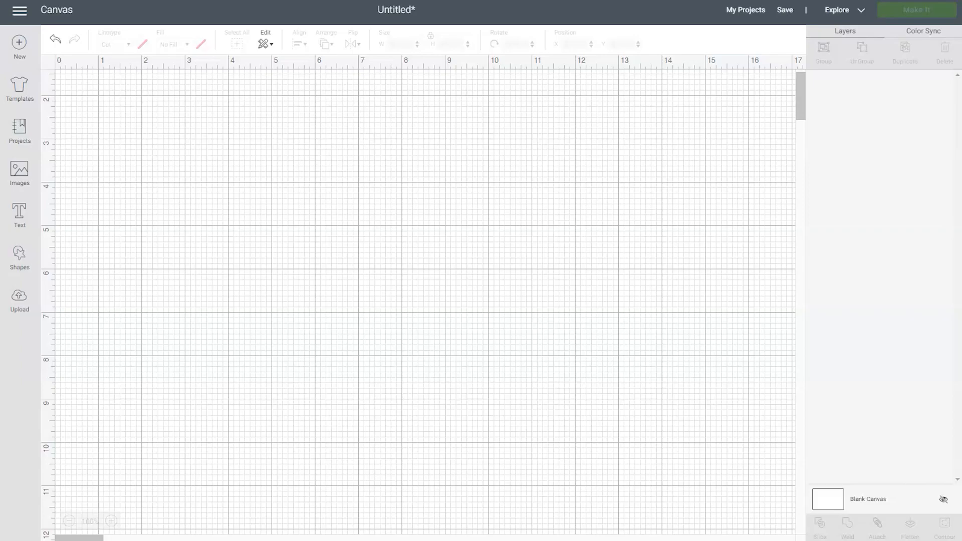
In Cricut Design Space, add a circle to the blank canvas and set its width to 10.5 inches.
left_click(18, 256)
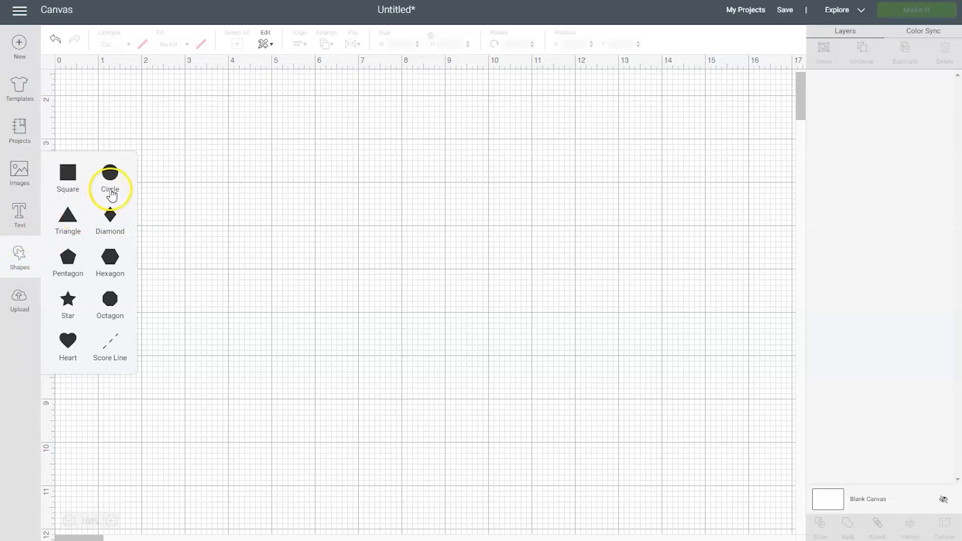
left_click(109, 196)
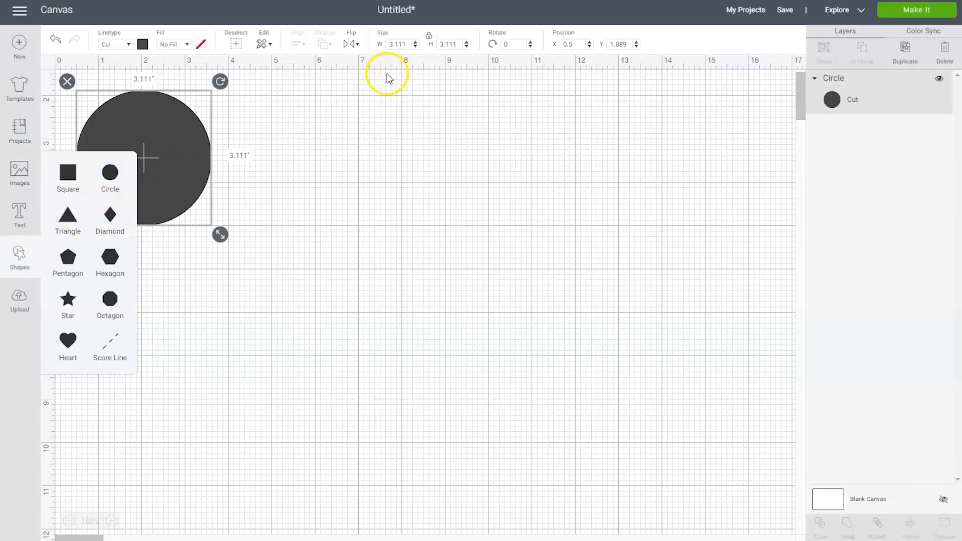
left_click(379, 45)
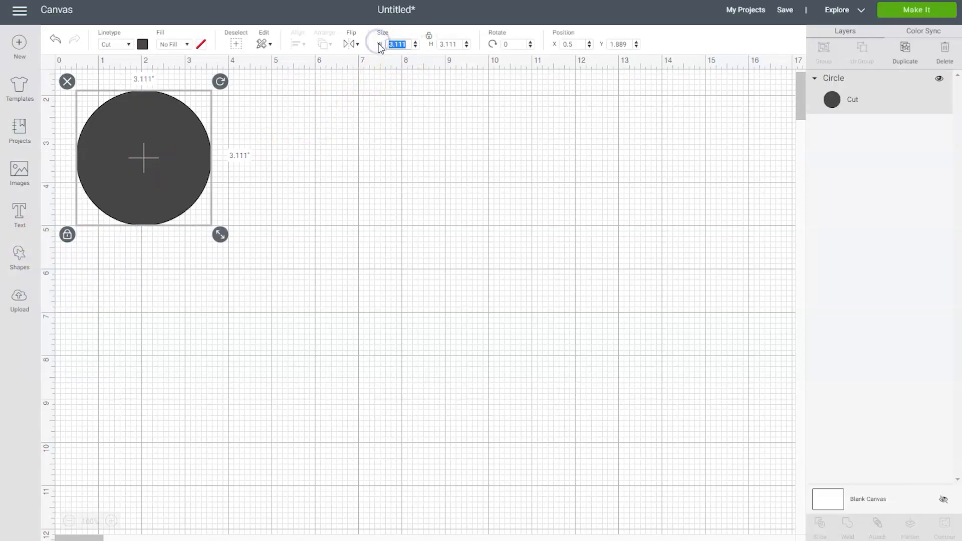
type("10.5")
key("Return")
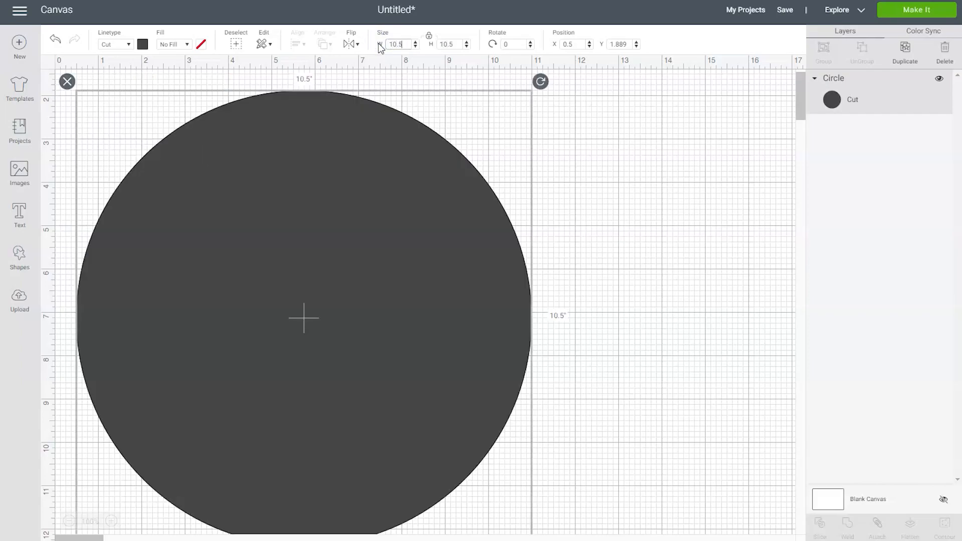
left_click(382, 44)
Add a second circle to the canvas and set its width to 6.75 inches.
left_click(31, 258)
left_click(109, 175)
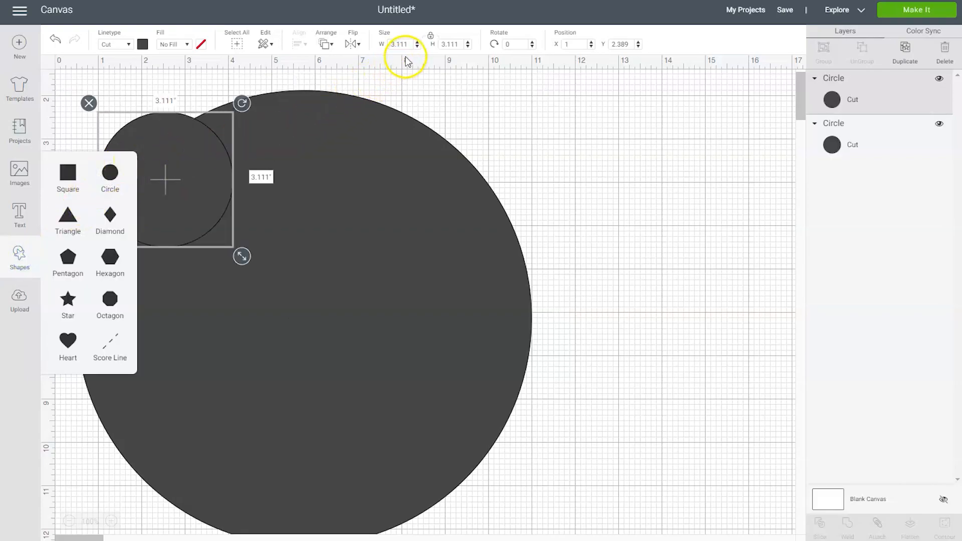
left_click(385, 45)
type("6.75")
key("Return")
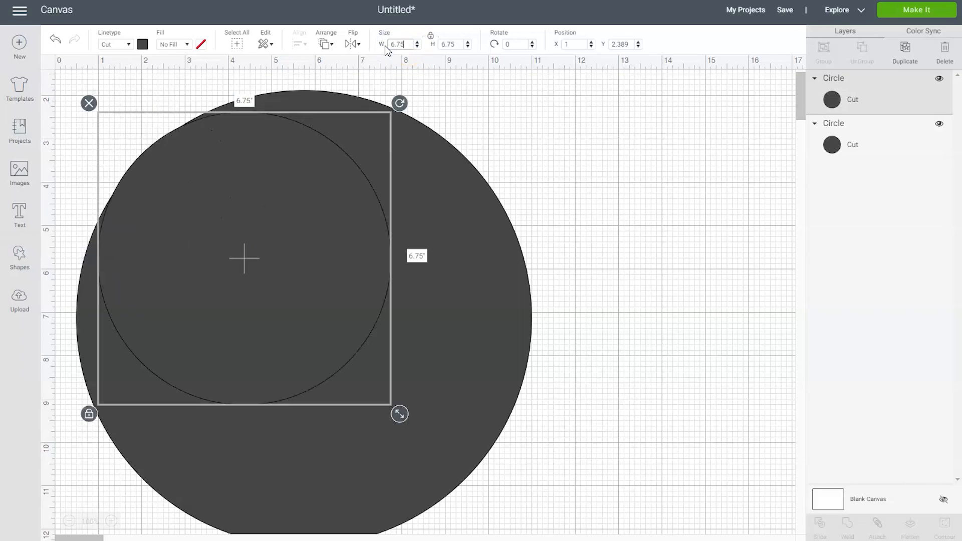
Center the 6.75-inch and 10.5-inch circles on each other and attach them, shifting the attached pair slightly right and up.
left_click_drag(603, 446, 143, 99)
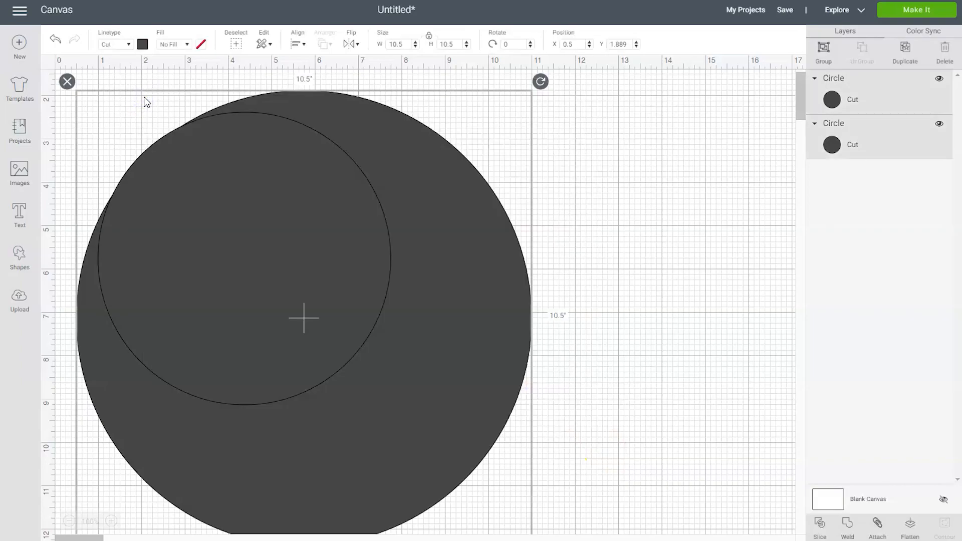
left_click(299, 44)
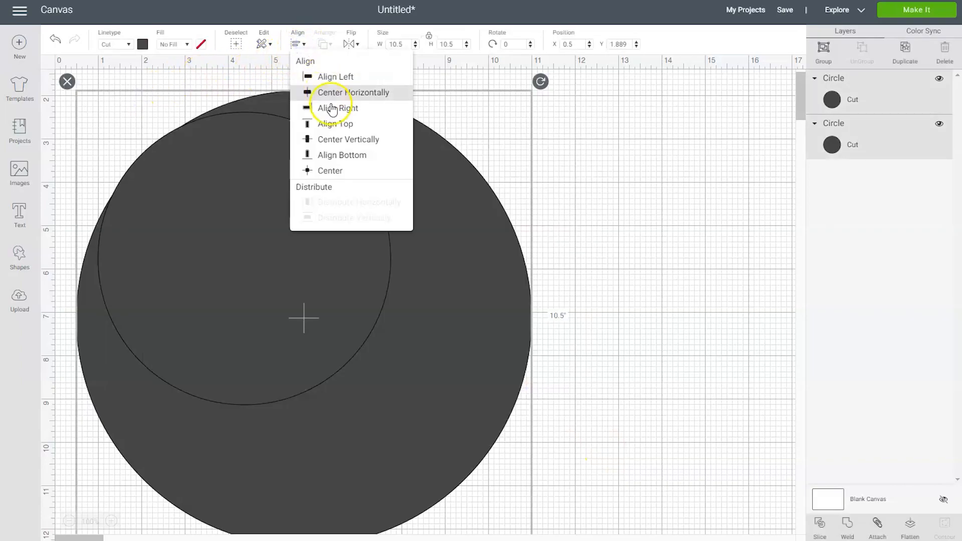
left_click(345, 170)
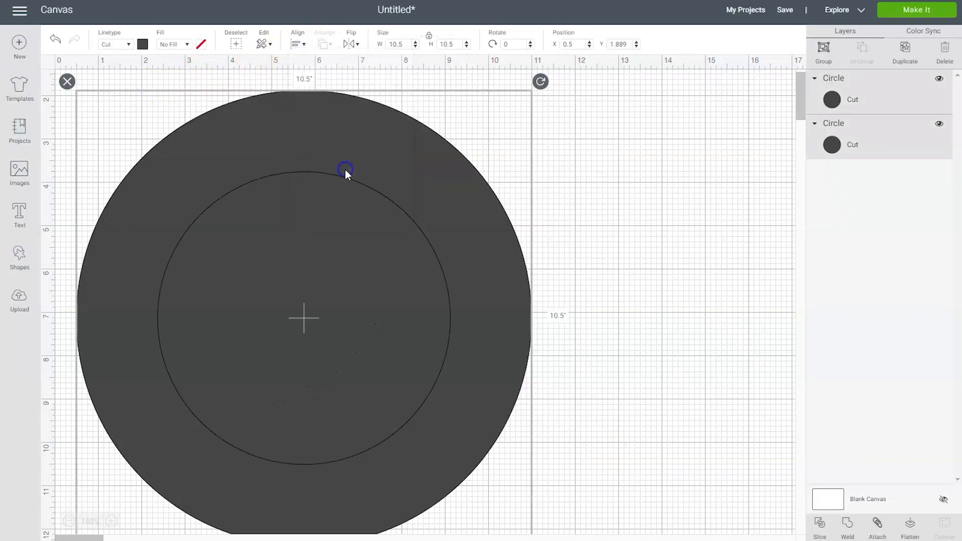
right_click(332, 203)
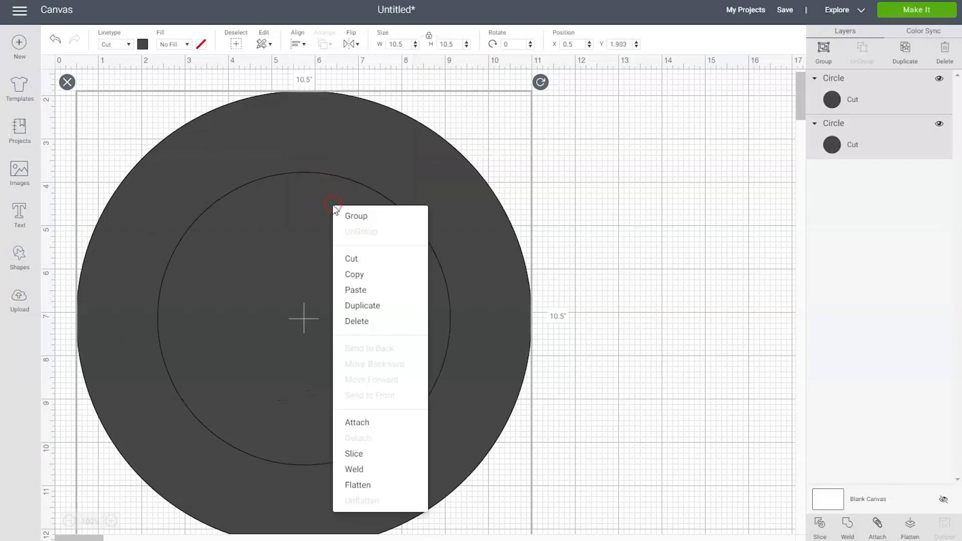
left_click(366, 423)
left_click_drag(284, 260, 347, 248)
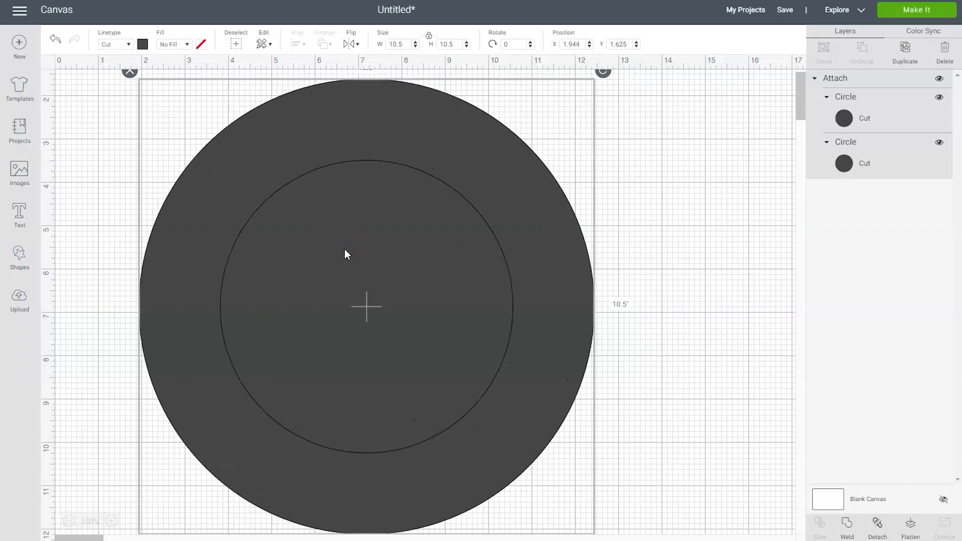
Add a third circle to the canvas and set its width to 0.25 inches.
left_click(20, 259)
left_click(109, 175)
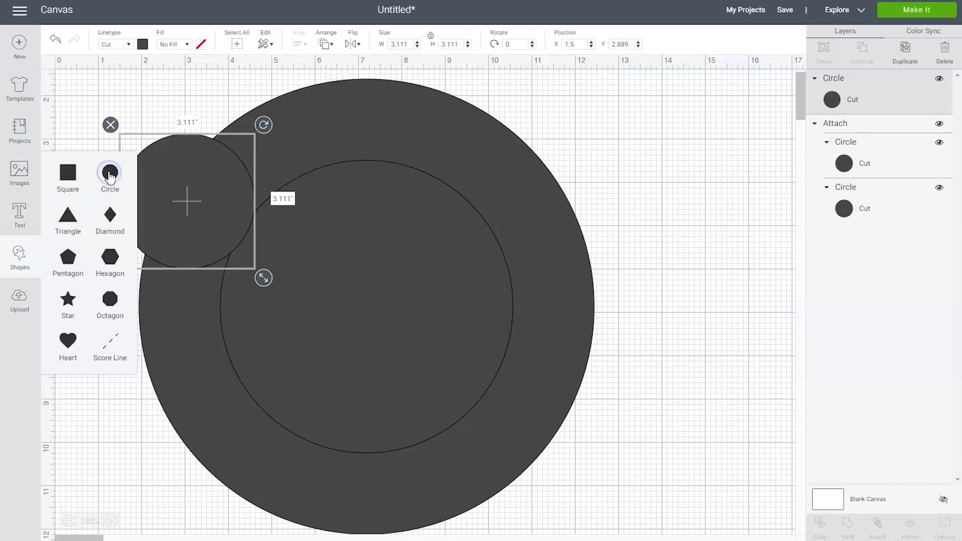
left_click(373, 43)
type(".25")
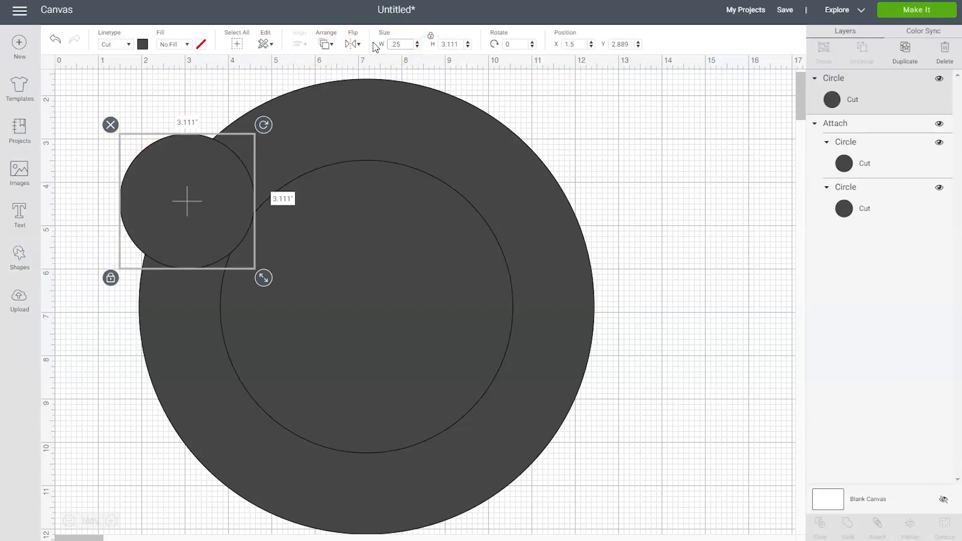
key("Return")
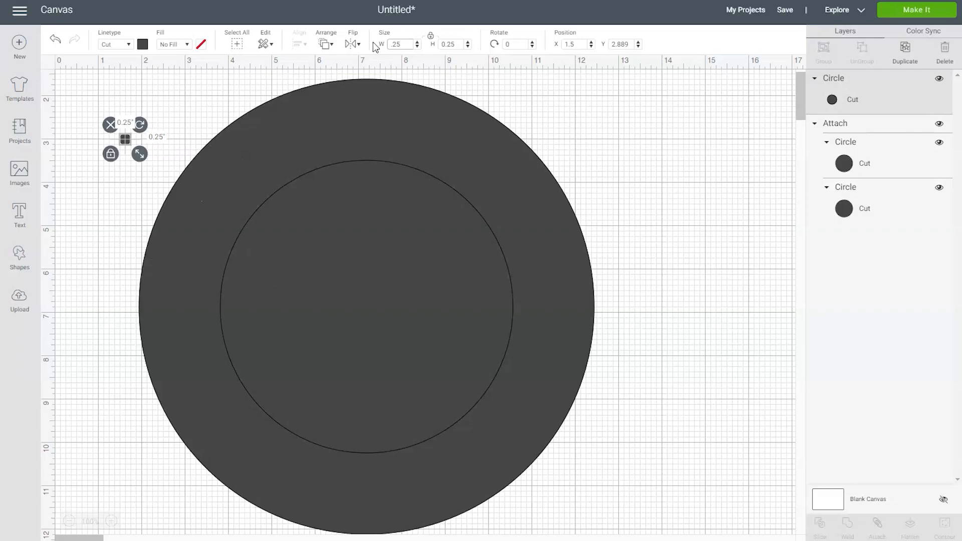
Center the 0.25-inch circle and the attached circles on each other, then clear the selection.
left_click_drag(632, 485, 98, 86)
left_click(300, 45)
left_click(332, 170)
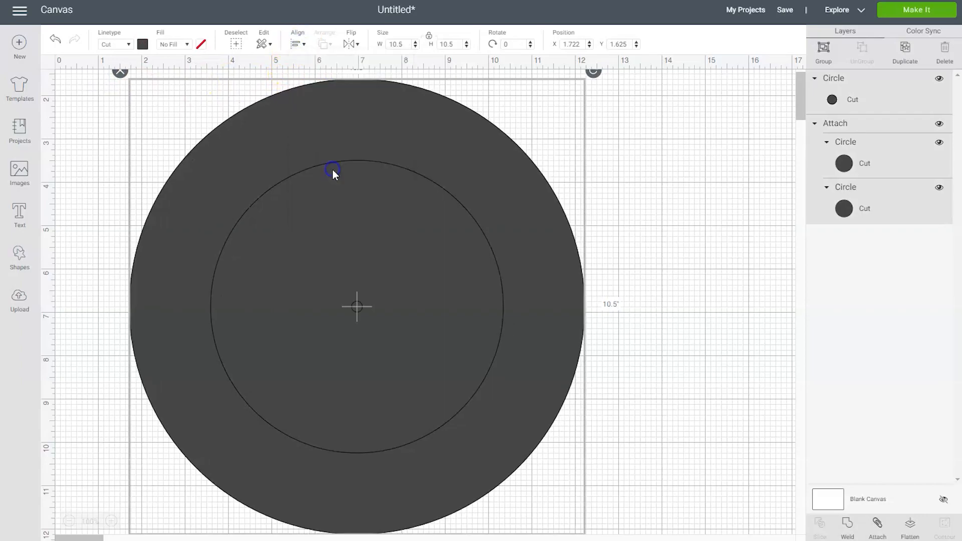
left_click(636, 328)
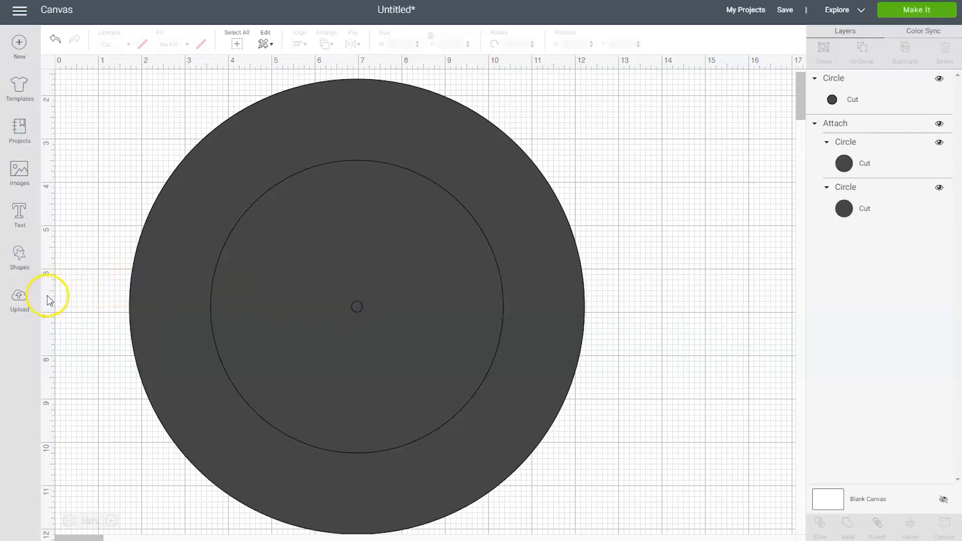
Upload Cookies for Santa BA1418PU.svg from the extracted desktop folder as an image and insert it onto the canvas.
left_click(19, 300)
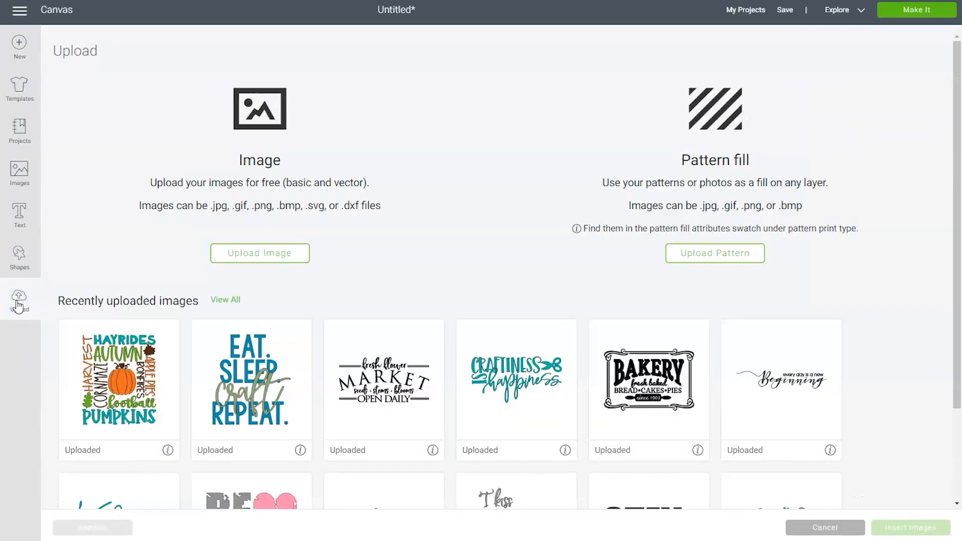
left_click(259, 256)
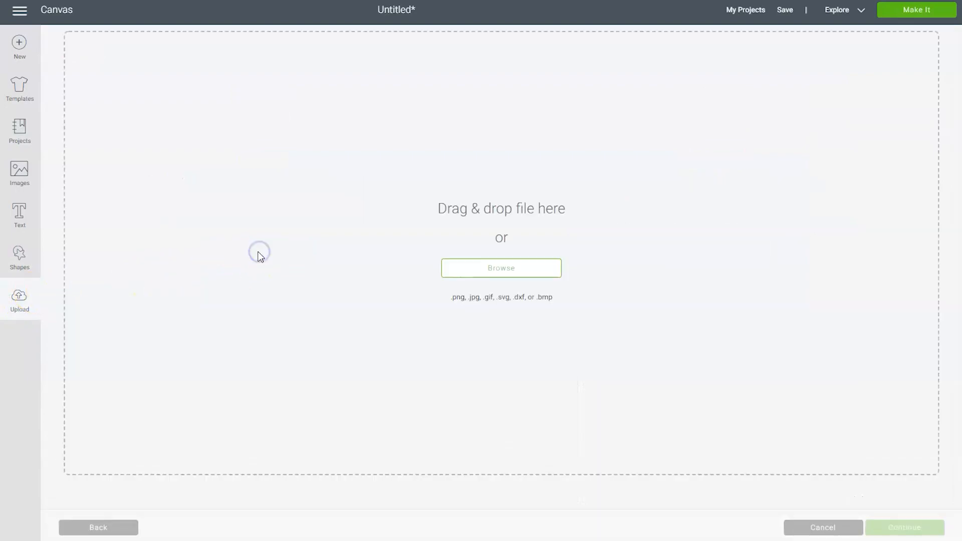
left_click(509, 271)
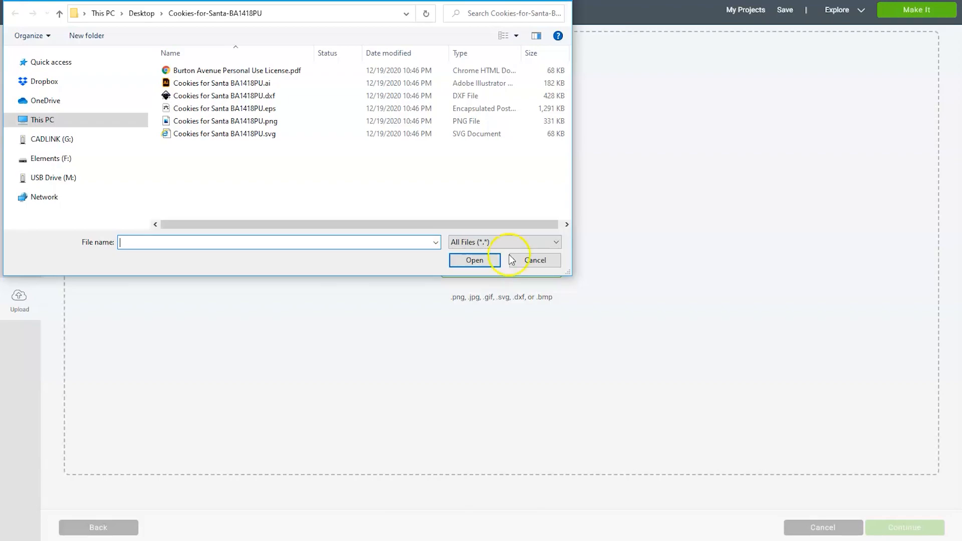
left_click(515, 132)
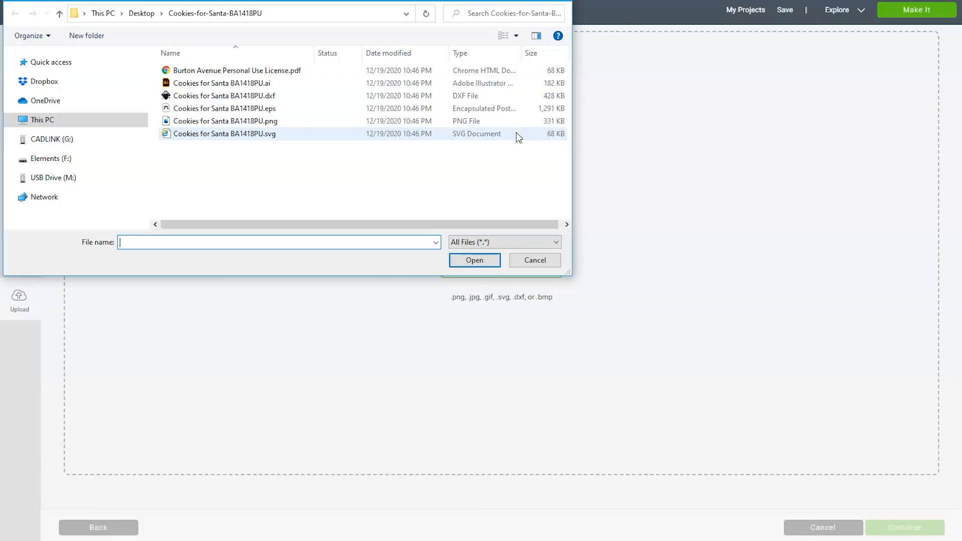
left_click(513, 133)
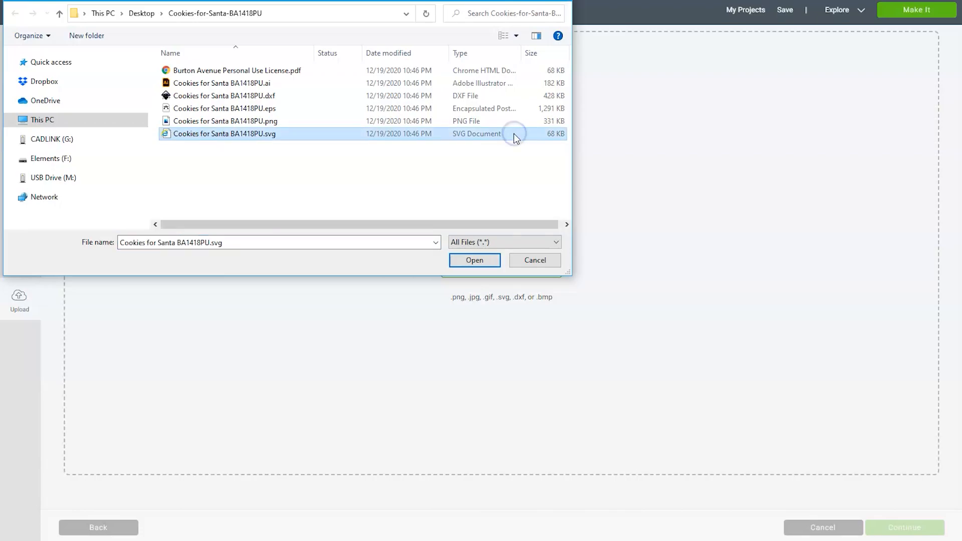
left_click(480, 259)
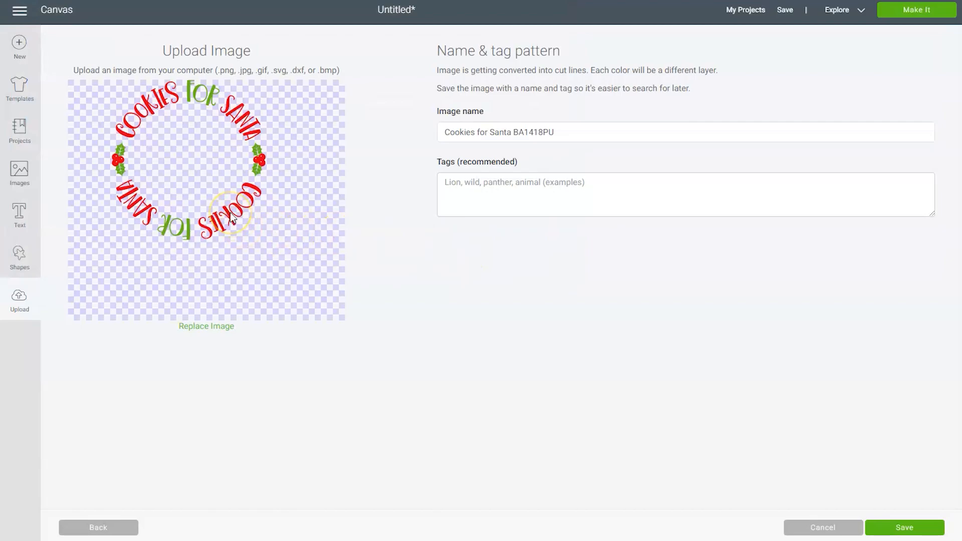
left_click(917, 534)
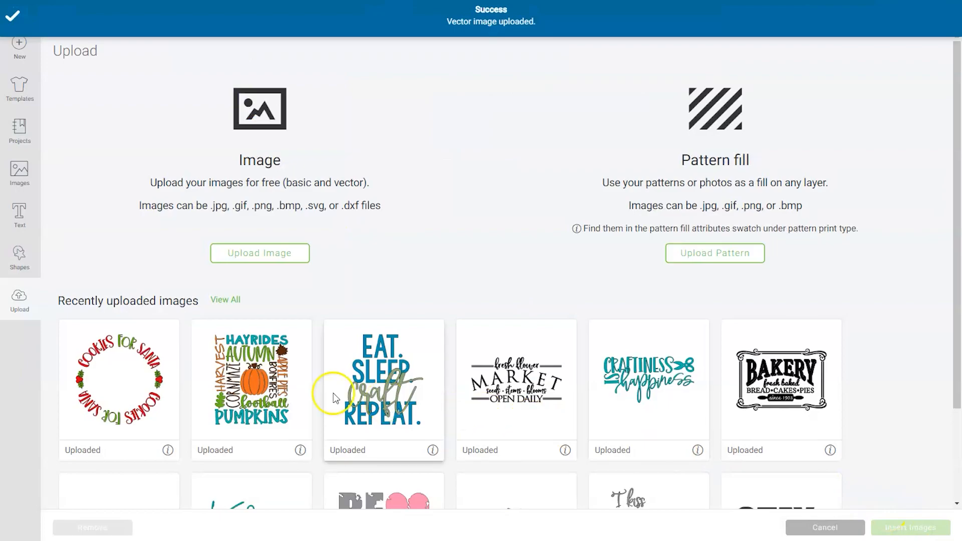
left_click(105, 346)
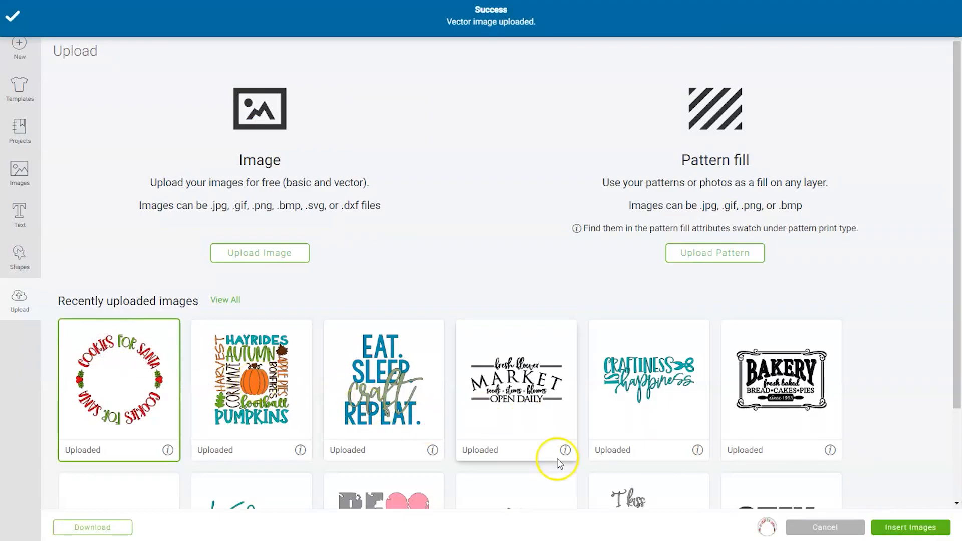
left_click(910, 526)
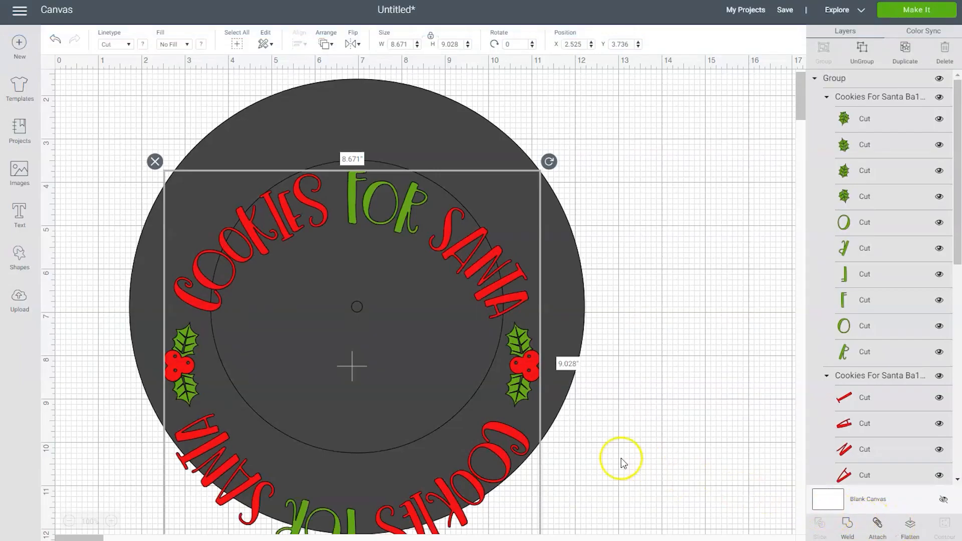
Move the Cookies for Santa design over the plate circles and enlarge it to about 9.39 by 9.78 inches to fill the rim.
left_click_drag(517, 388, 504, 316)
left_click_drag(539, 496, 568, 513)
left_click_drag(460, 466, 463, 462)
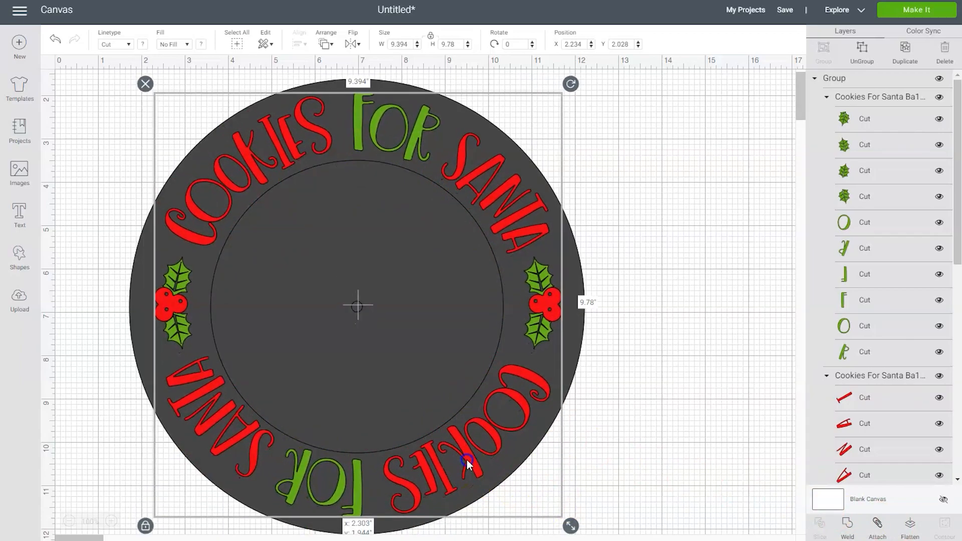
Select the Cookies for Santa design together with all the plate circles and center them on each other.
left_click_drag(643, 490, 113, 93)
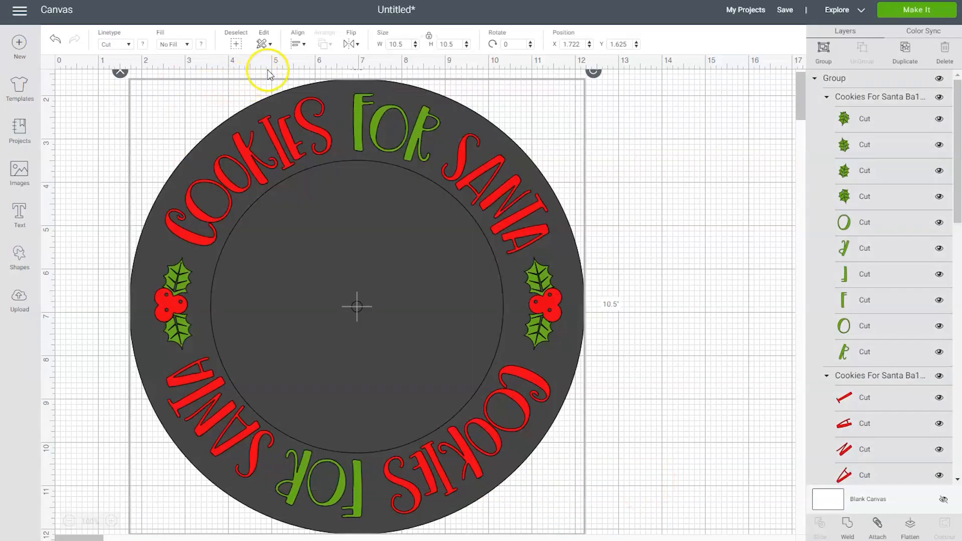
left_click(297, 44)
left_click(325, 171)
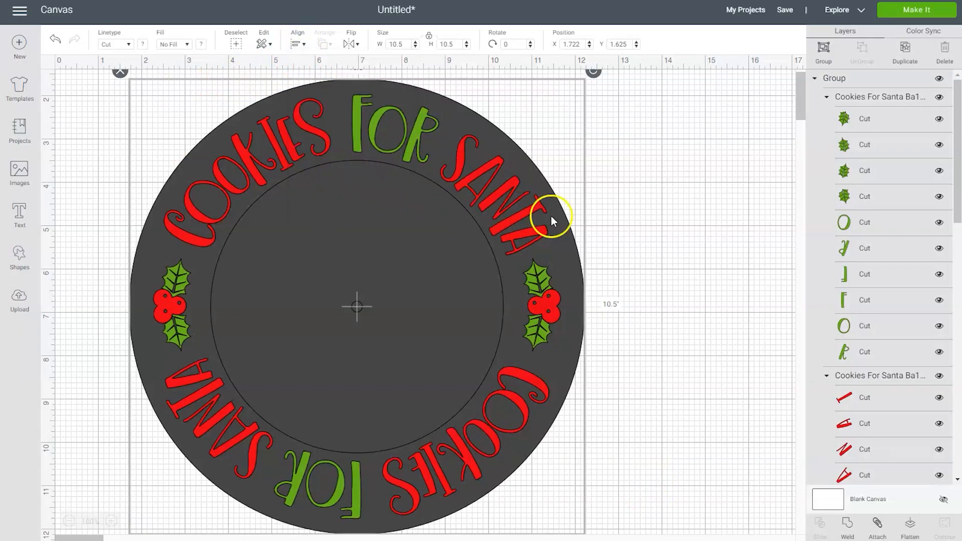
Delete the attached 10.5-inch plate template circles, keeping the Cookies for Santa design and the small center circle.
left_click(620, 406)
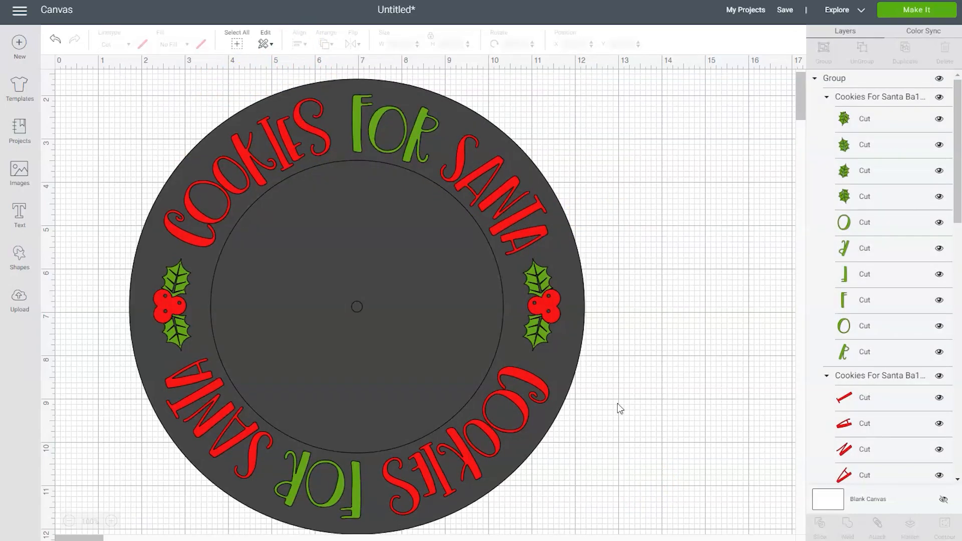
left_click(580, 349)
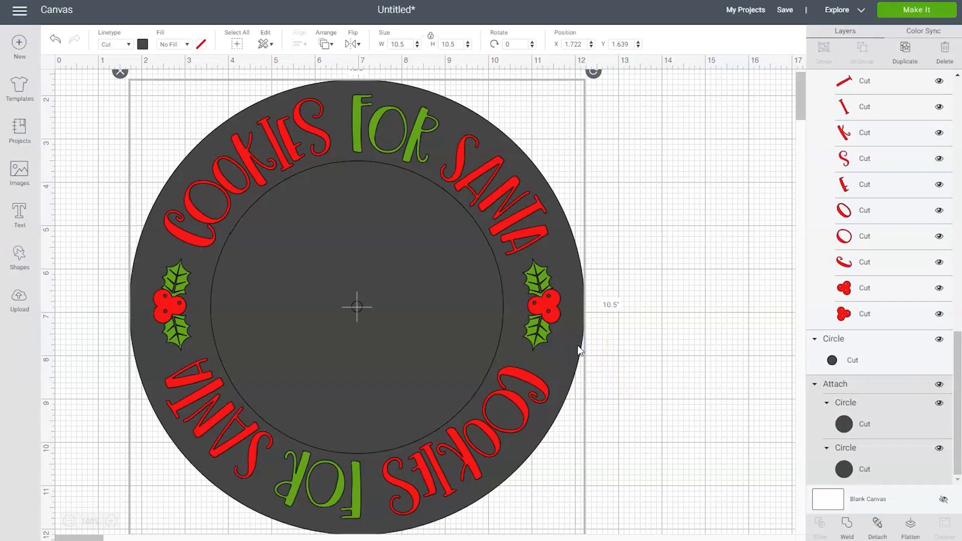
key("Delete")
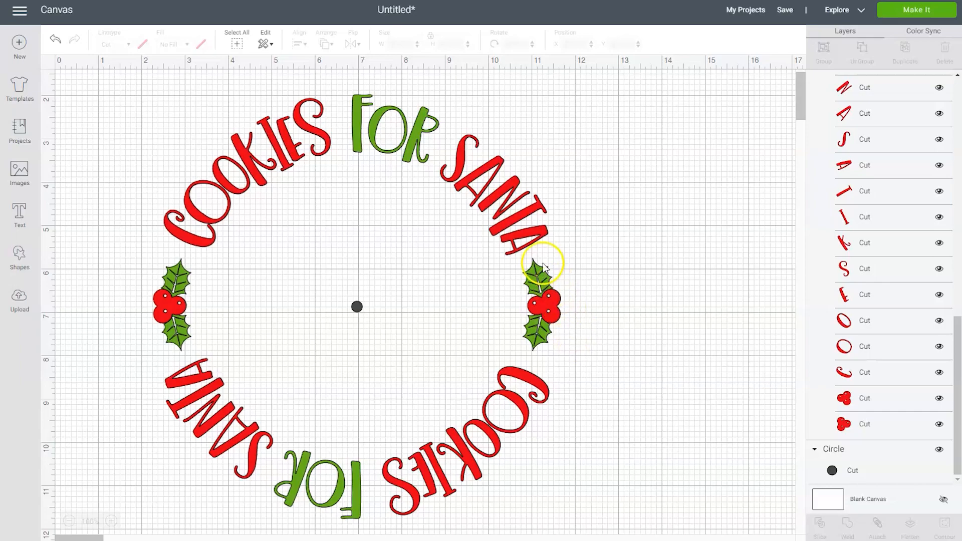
Ungroup the Cookies for Santa design and attach its red lettering and berries to the small center circle.
right_click(528, 231)
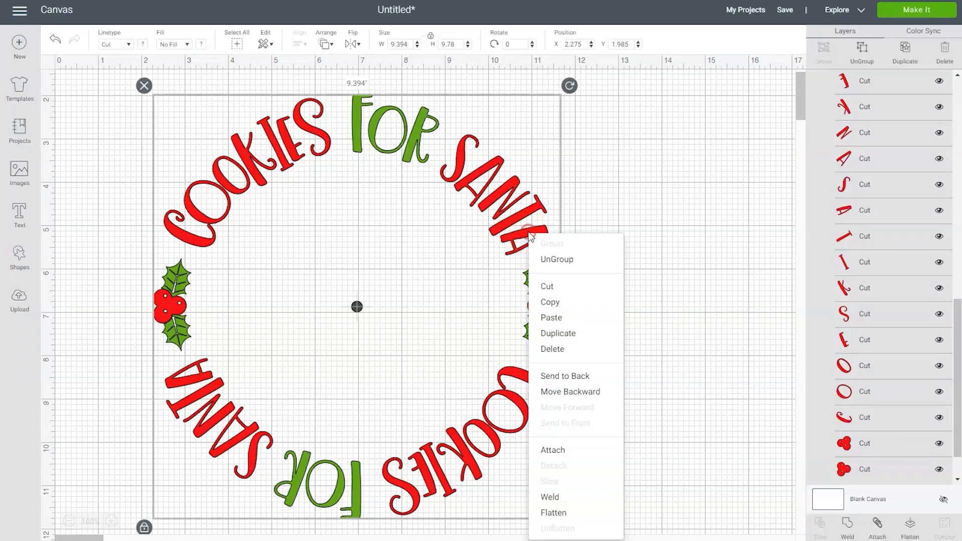
left_click(554, 261)
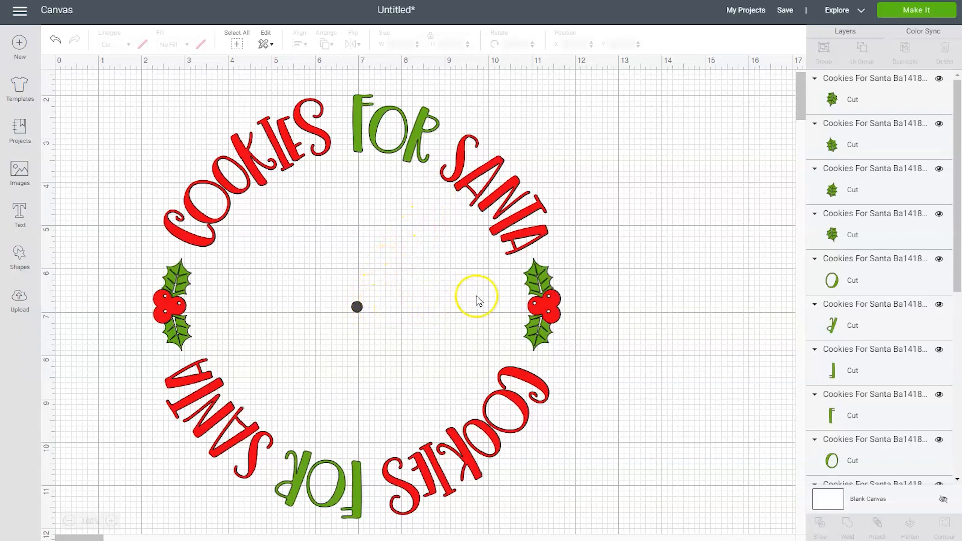
left_click_drag(958, 223, 958, 346)
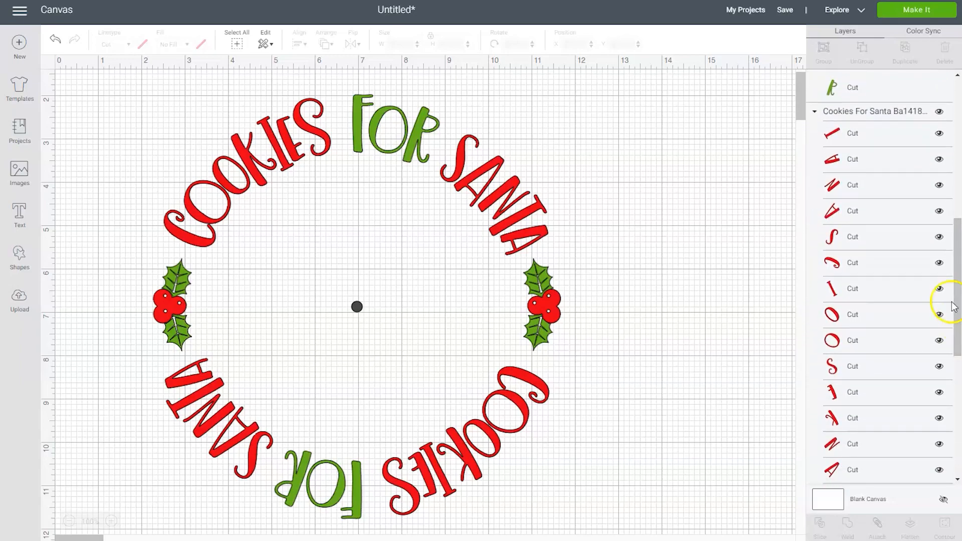
left_click(865, 115)
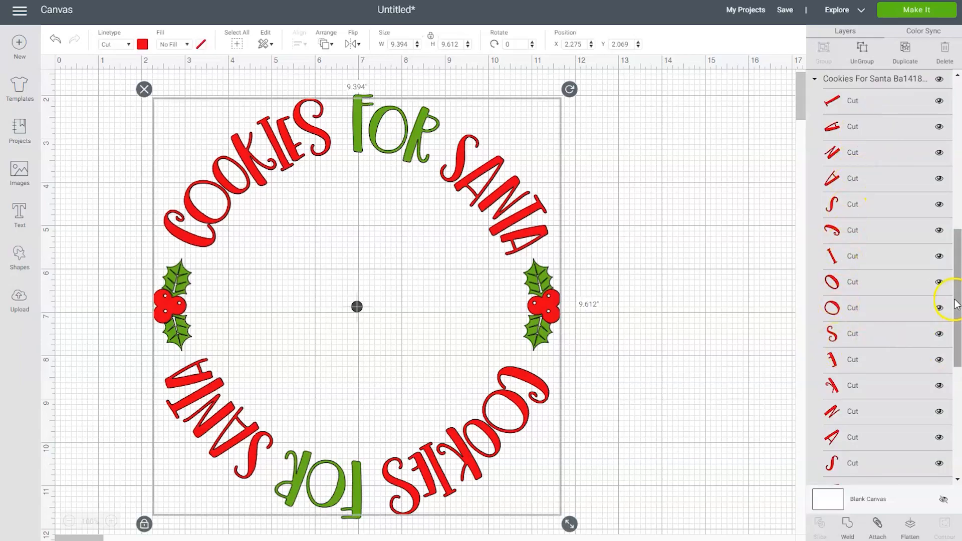
left_click_drag(957, 297, 955, 431)
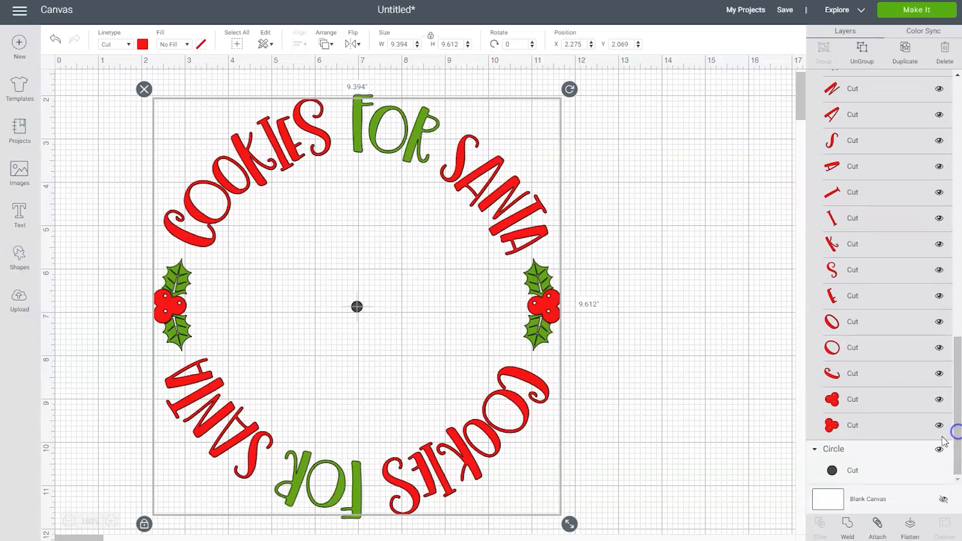
left_click(862, 462, "ctrl")
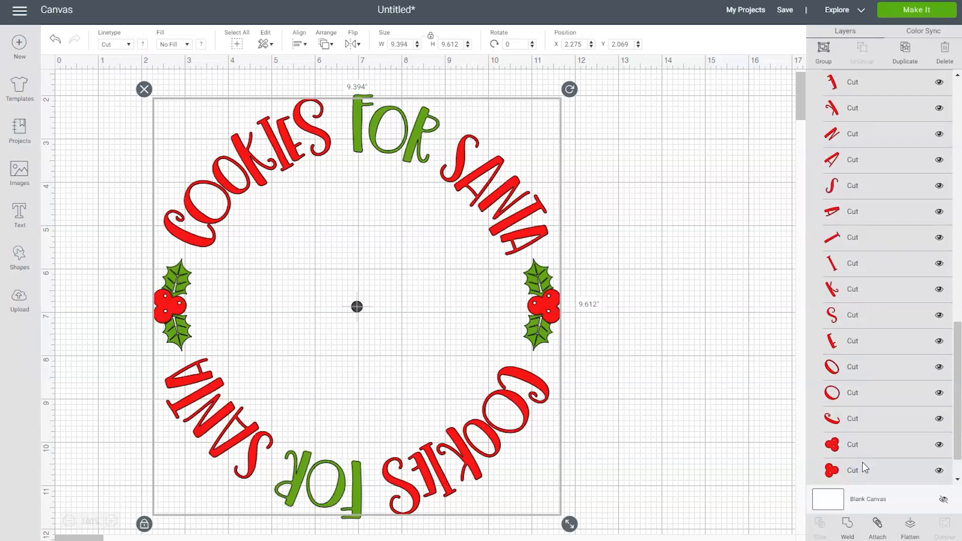
left_click(876, 525)
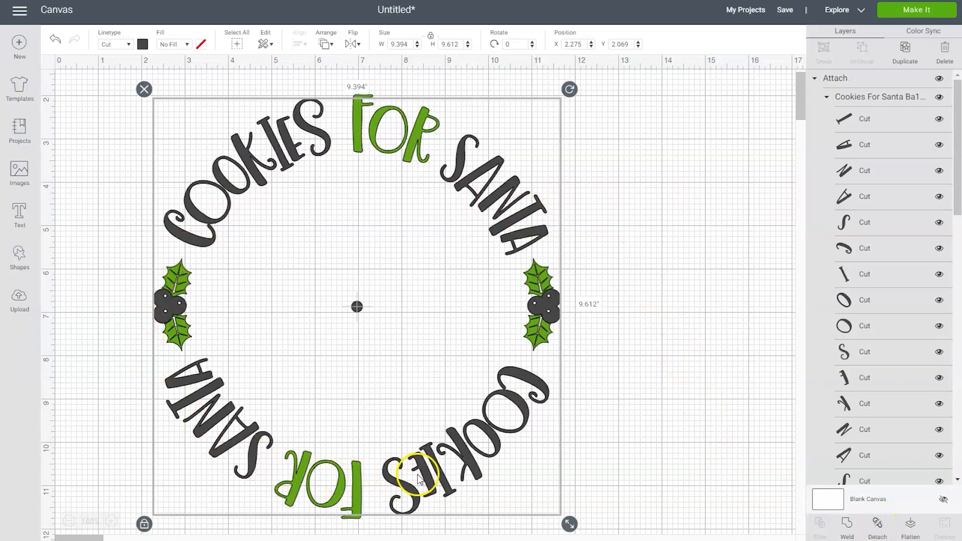
Recolor the attached lettering, berries and center circle red, and move them right of the green pieces to about X 13.22, Y 2.14.
left_click(143, 45)
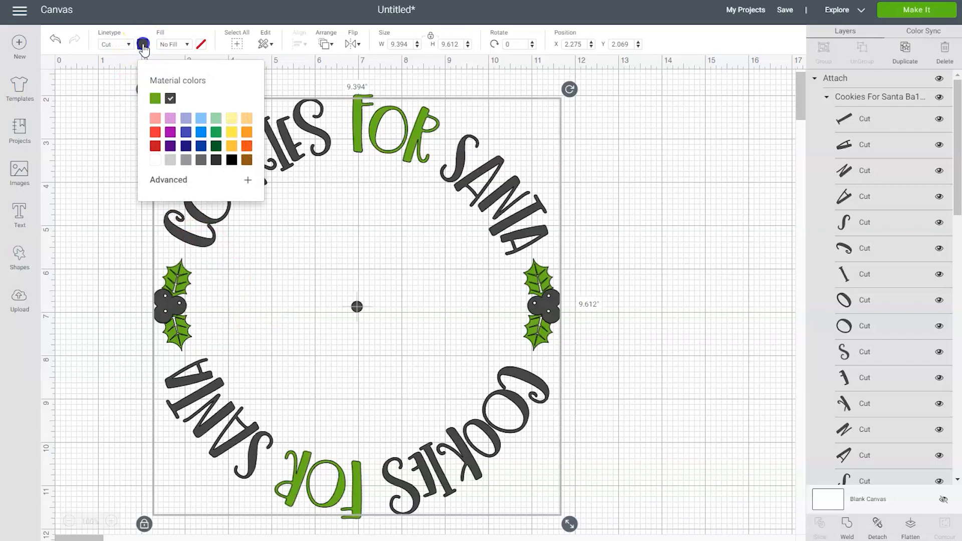
left_click(155, 134)
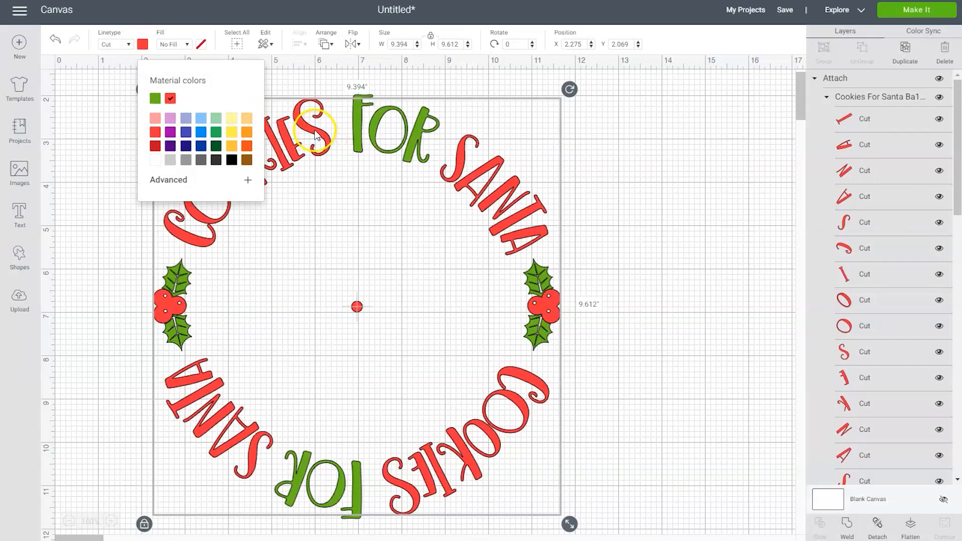
left_click_drag(321, 134, 793, 135)
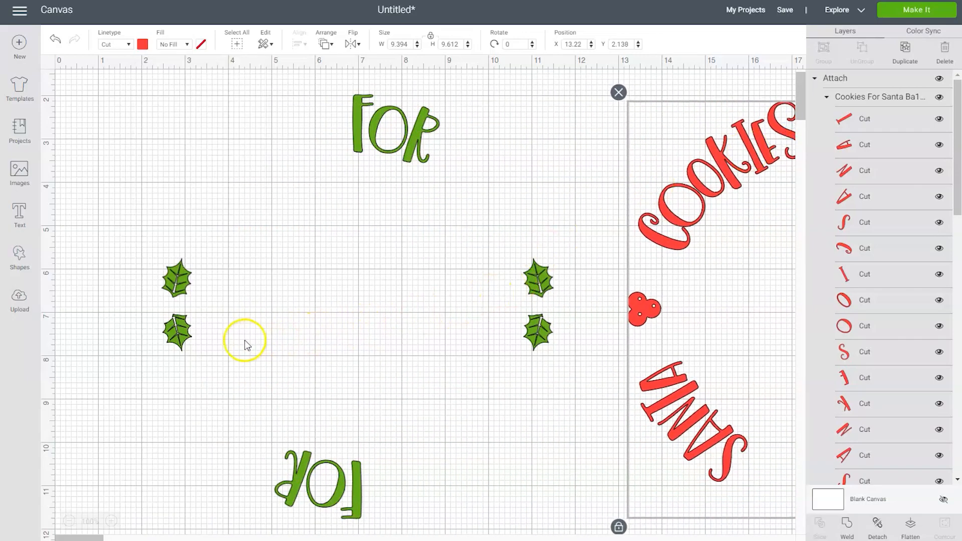
Attach the left pair of holly leaves to each other, and attach the letters of the upper word FOR.
left_click_drag(235, 376, 138, 233)
left_click(176, 272)
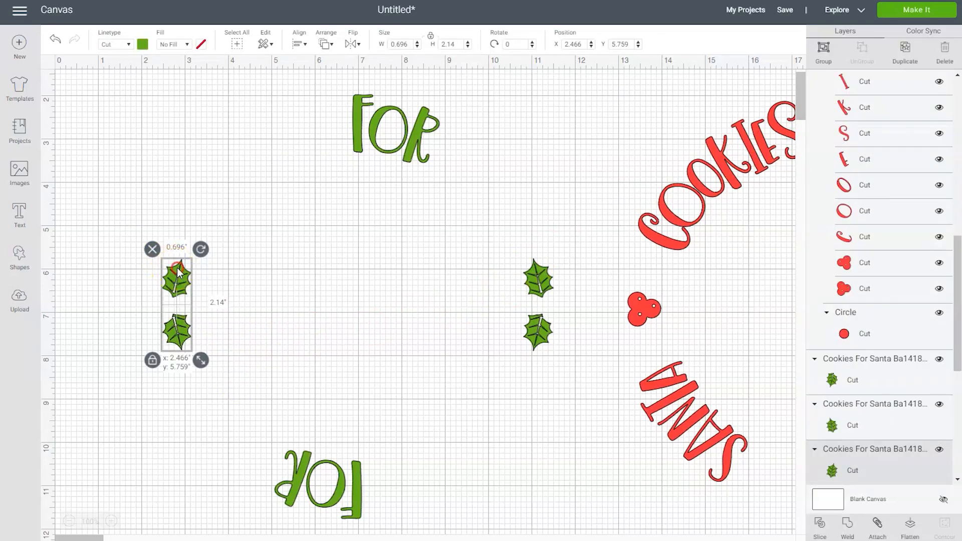
right_click(176, 270)
left_click(197, 333)
left_click_drag(447, 193, 340, 89)
right_click(360, 118)
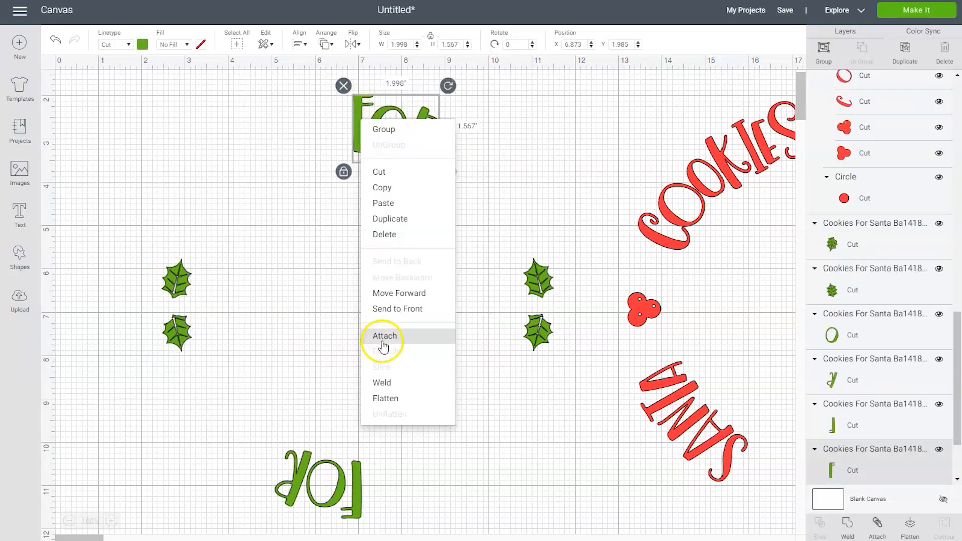
left_click(384, 337)
Attach the right pair of holly leaves to each other, and attach the letters of the lower, upside-down word FOR.
left_click_drag(576, 375, 506, 239)
right_click(535, 274)
left_click(555, 338)
left_click(359, 486)
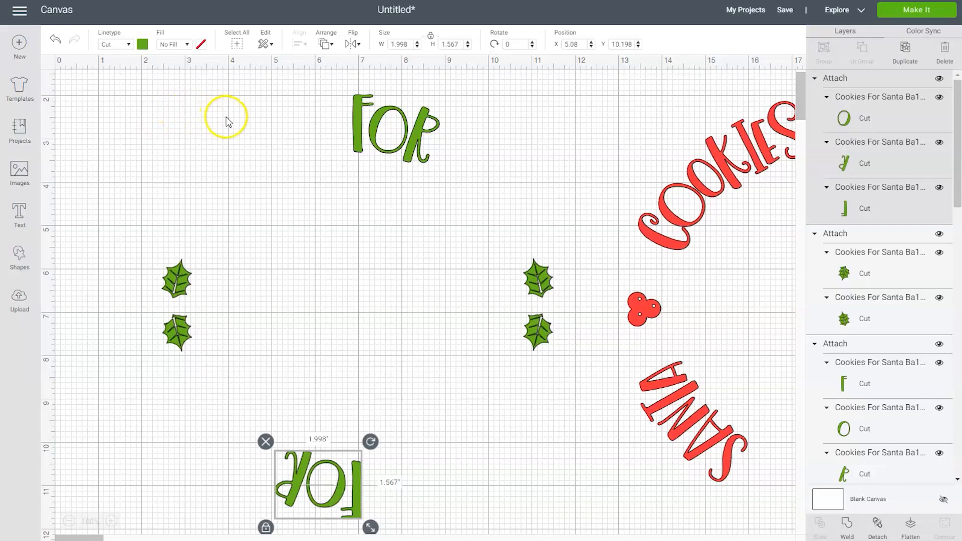
Move the attached red pieces back among the green ones at about X 2.29, Y 2.1, and send the project to mat preparation.
left_click_drag(626, 312, 165, 309)
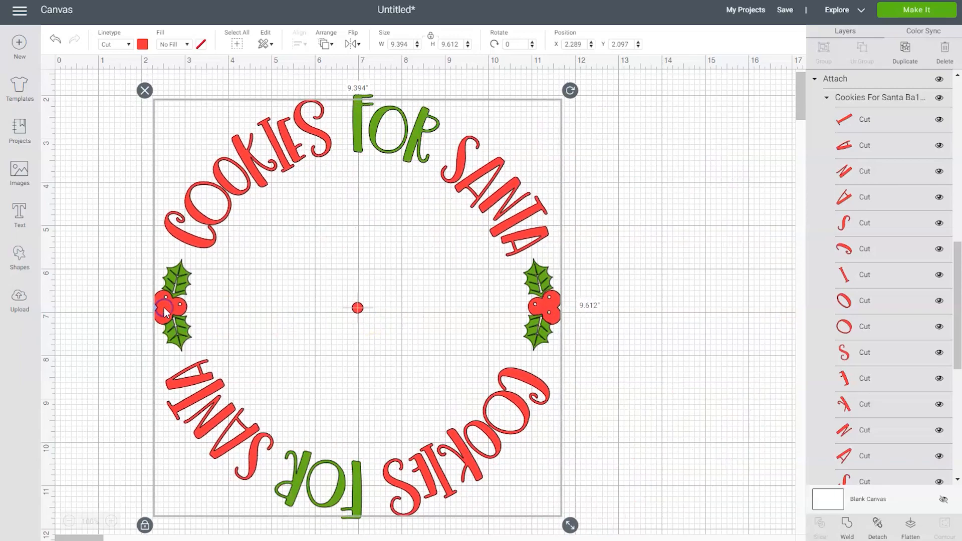
left_click(916, 11)
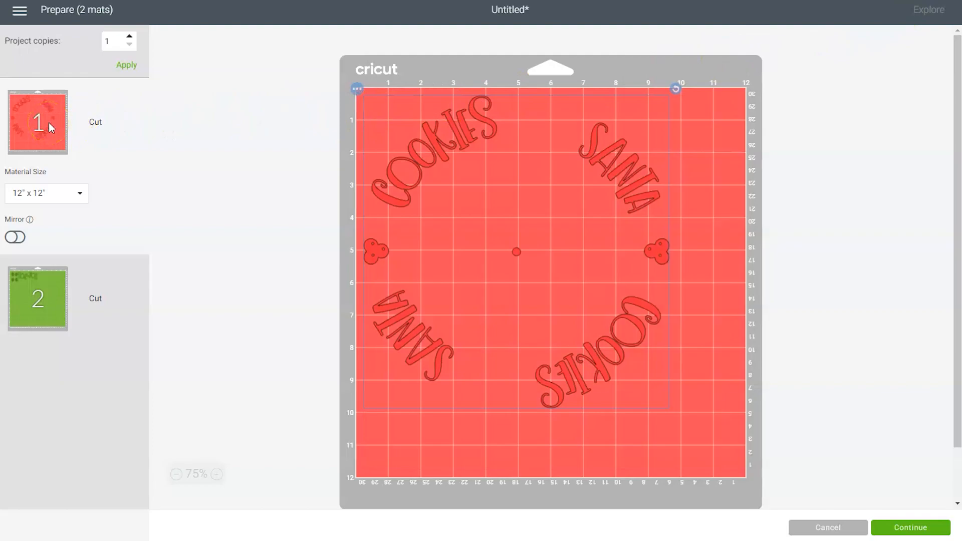
Turn on mirroring for both the green mat and the red mat, and continue to the cutting stage.
left_click(36, 305)
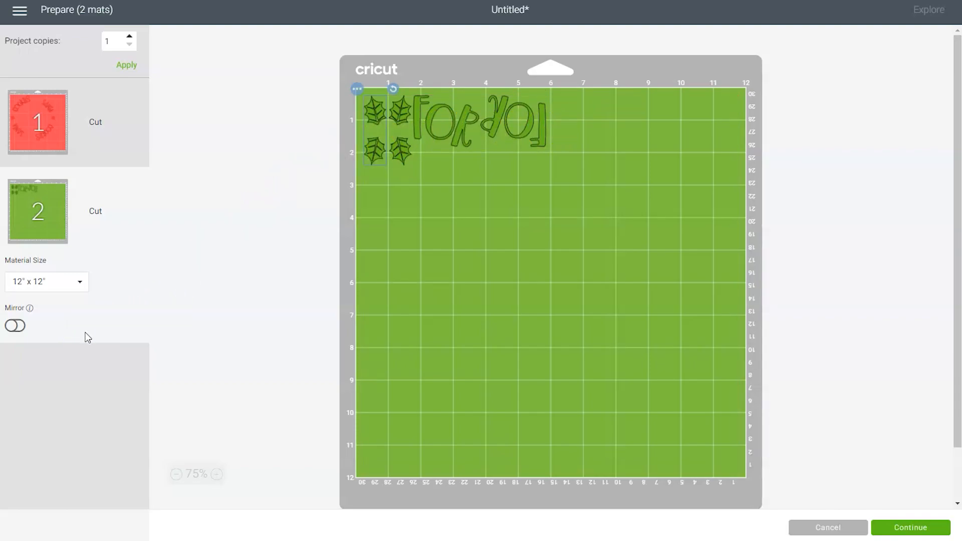
left_click(15, 326)
left_click(54, 146)
left_click(19, 237)
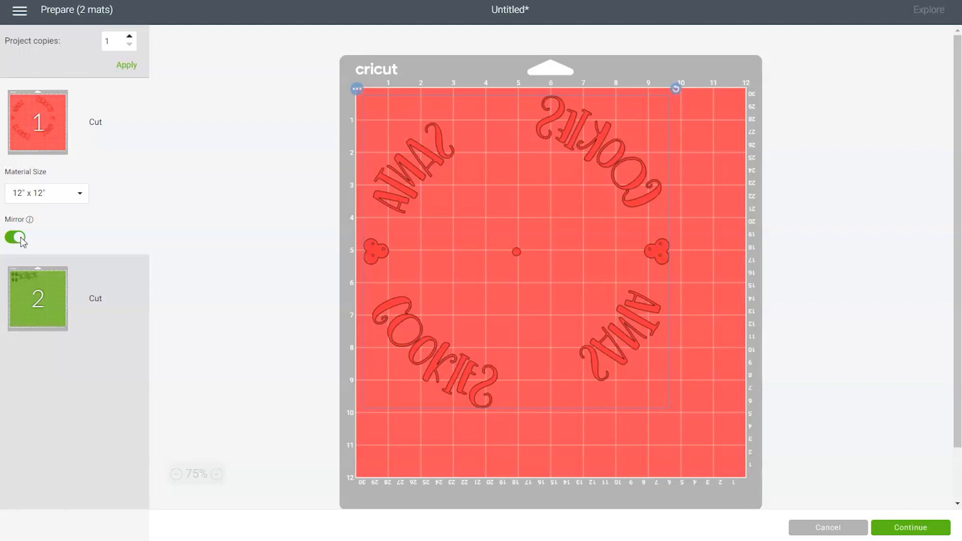
left_click(913, 528)
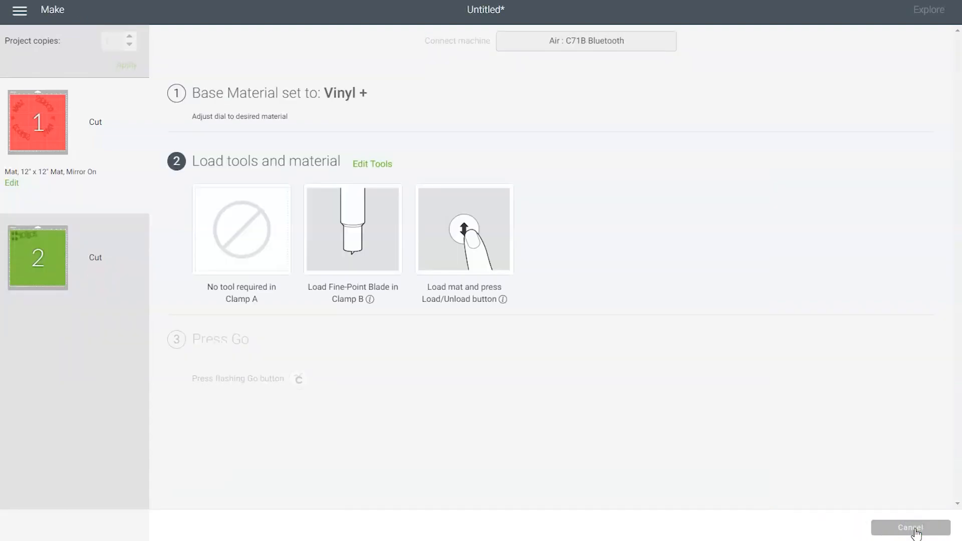